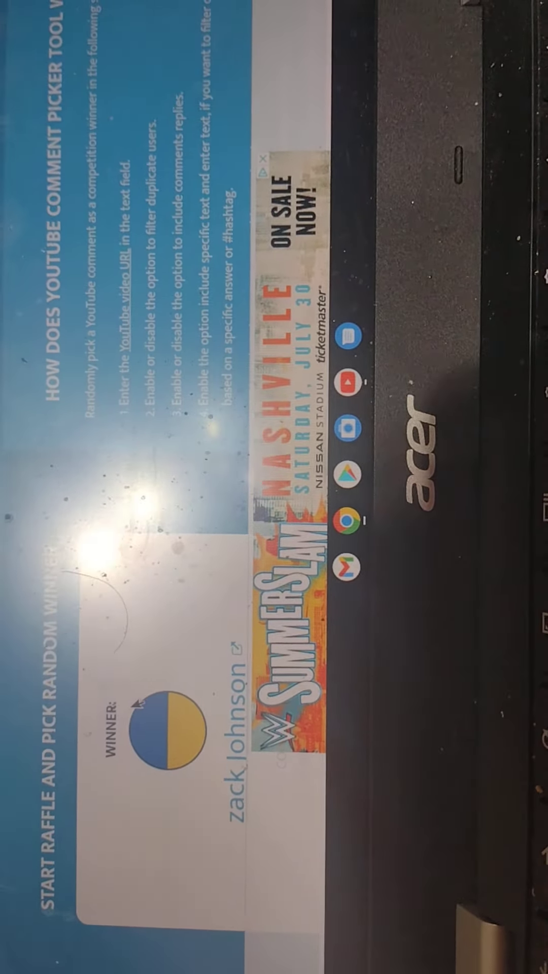
scroll(152, 487, down, 5)
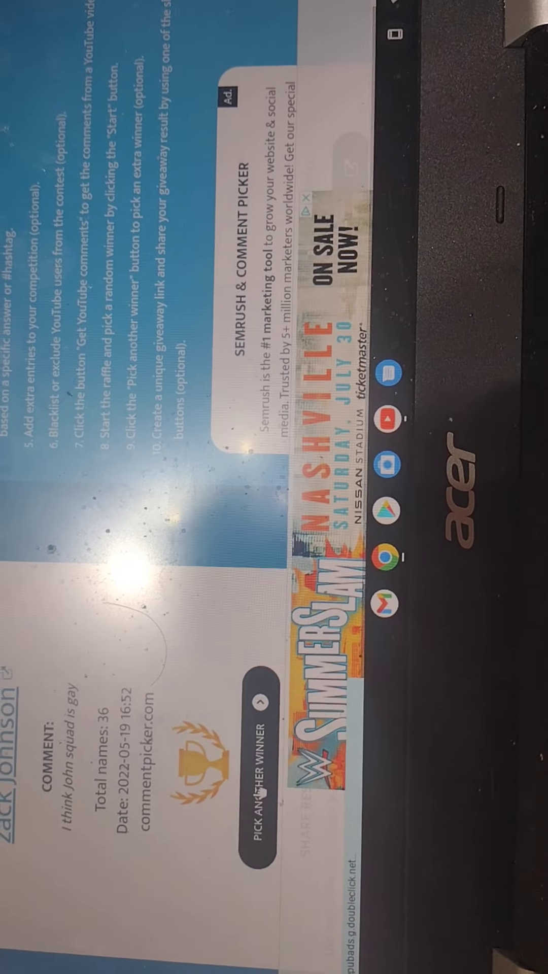
click(259, 791)
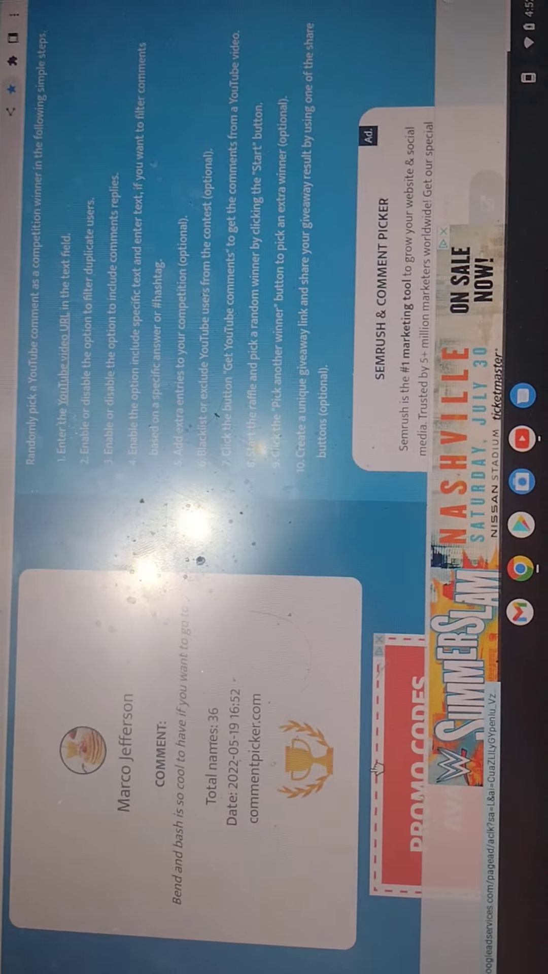